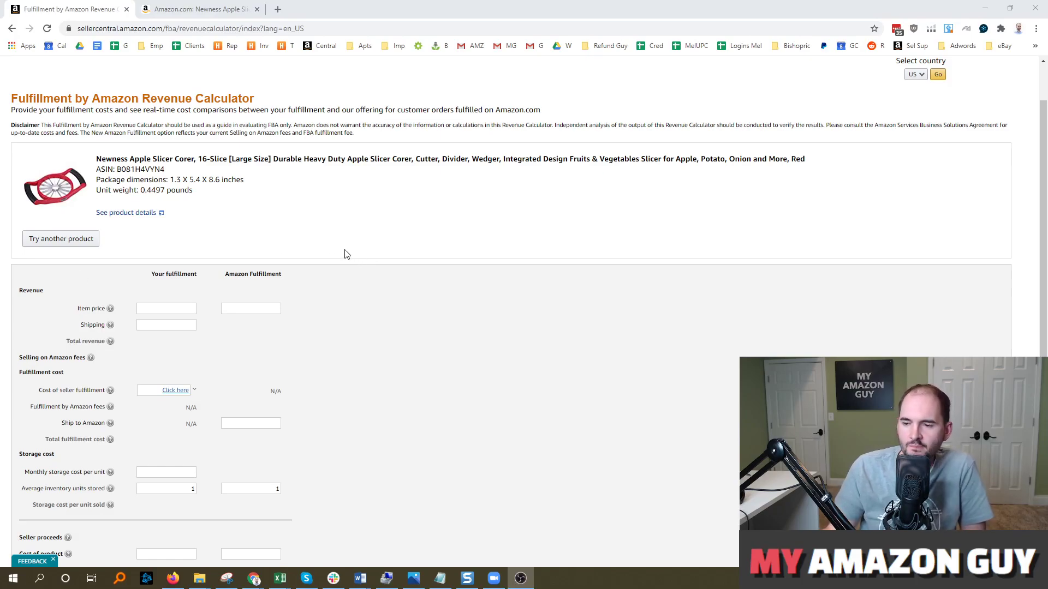
- Review the apple slicer's FBA fee and sales figures in the Xray product research on its Amazon listing
drag(255, 100, 97, 90)
click(294, 122)
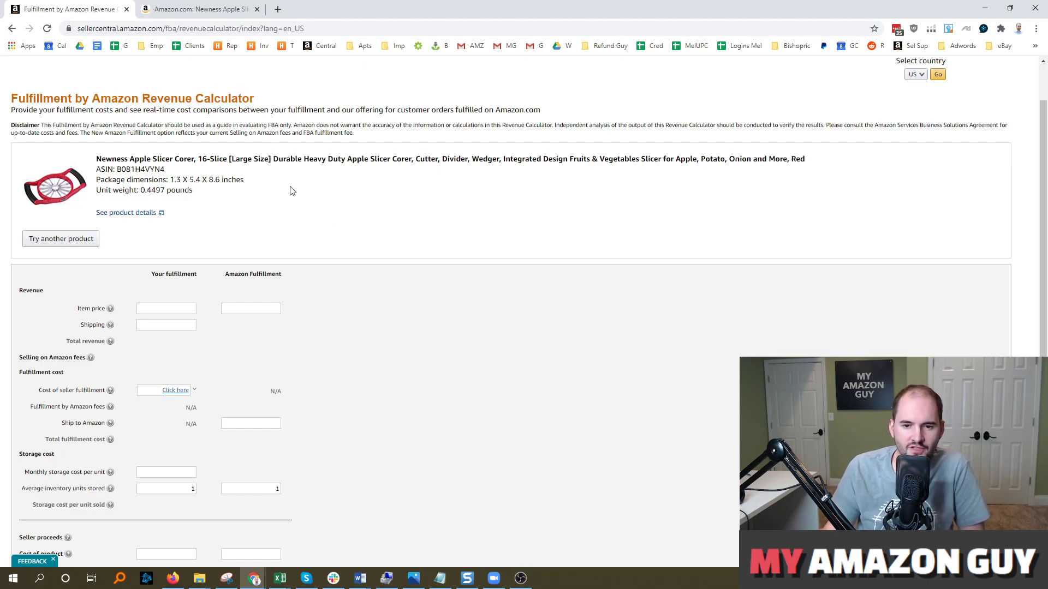
click(233, 7)
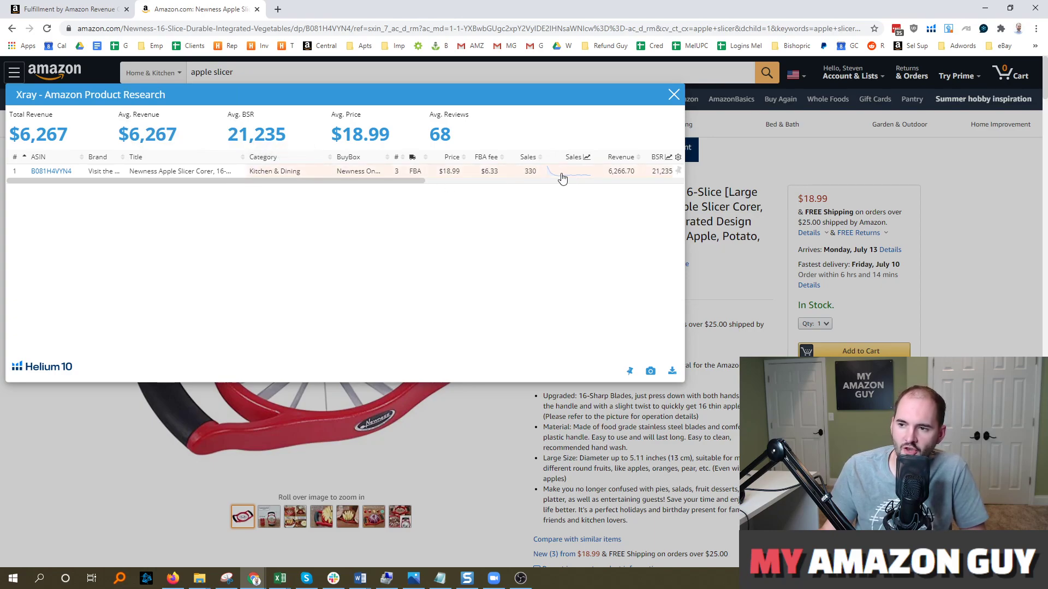
mouse_move(411, 180)
mouse_down()
mouse_move(453, 182)
mouse_move(429, 169)
mouse_up()
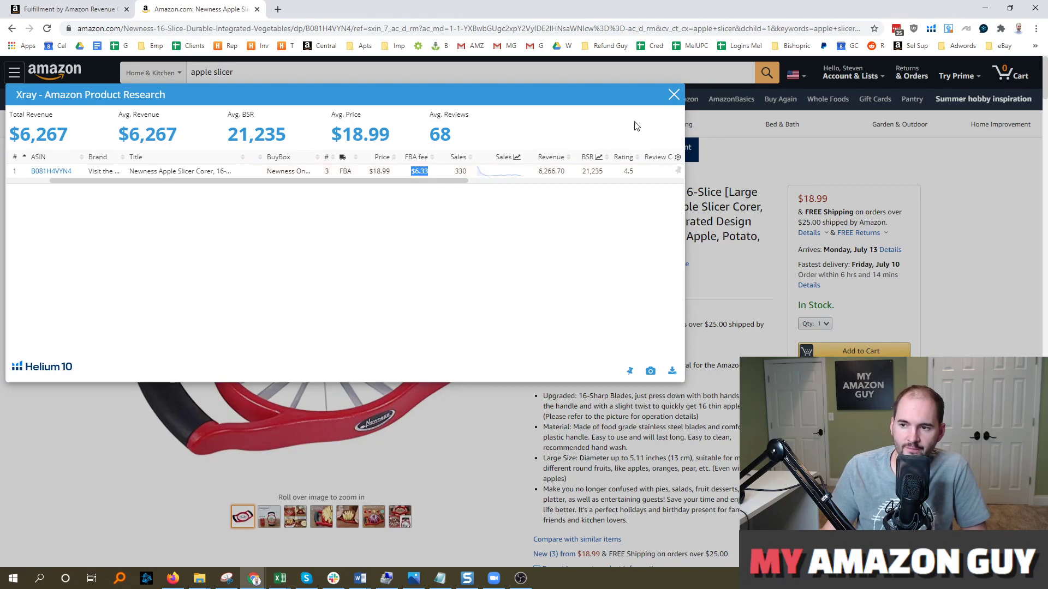
click(672, 96)
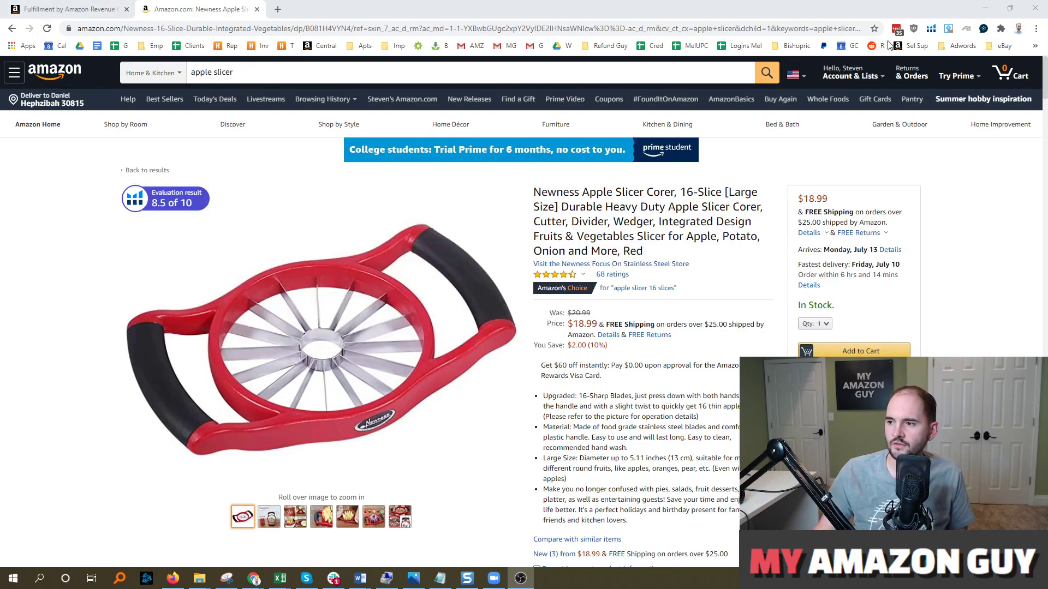
- Return to the FBA Revenue Calculator and enter an item price of 18.99 and shipping of .50 for seller fulfillment
click(76, 9)
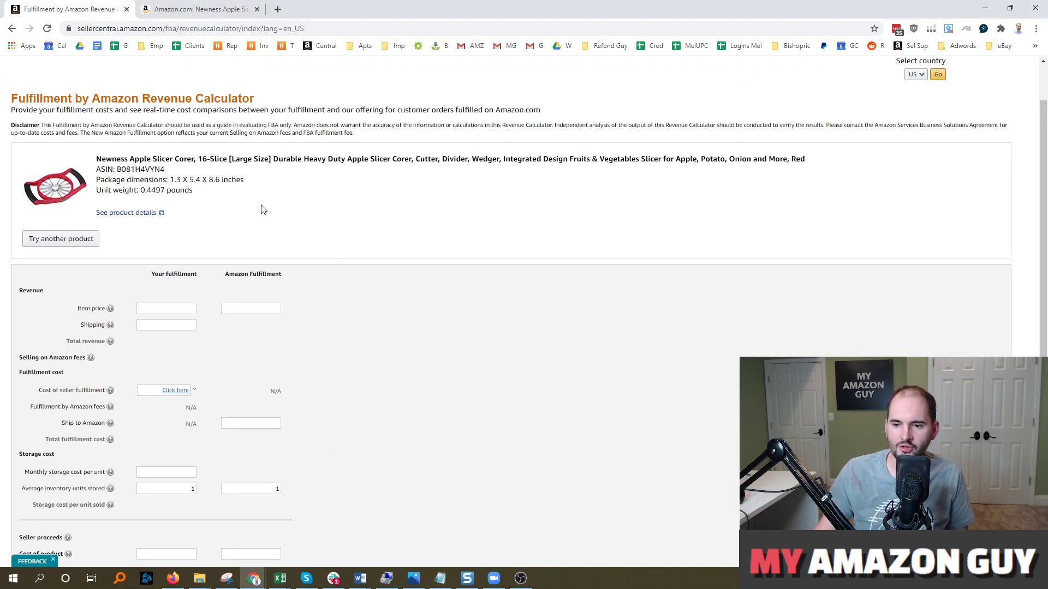
scroll(267, 206, down, 1)
scroll(232, 197, up, 2)
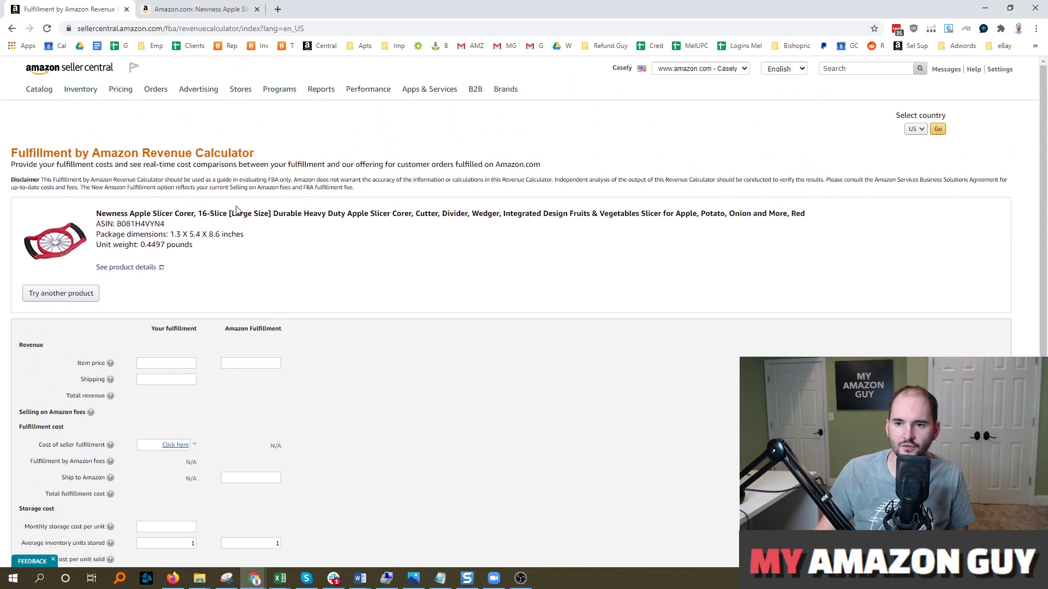
scroll(299, 243, down, 3)
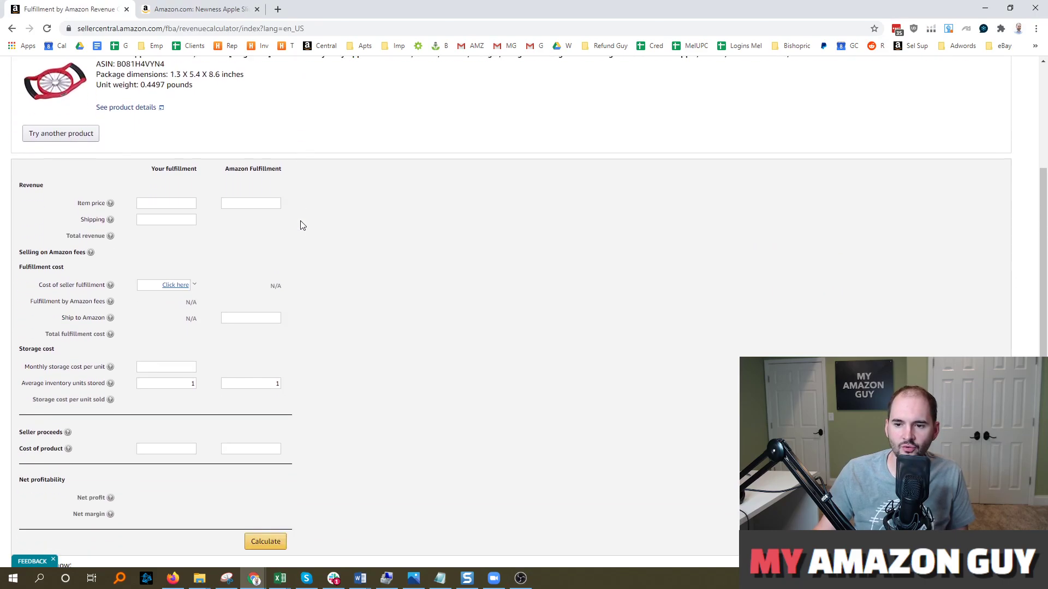
click(181, 197)
text(1)
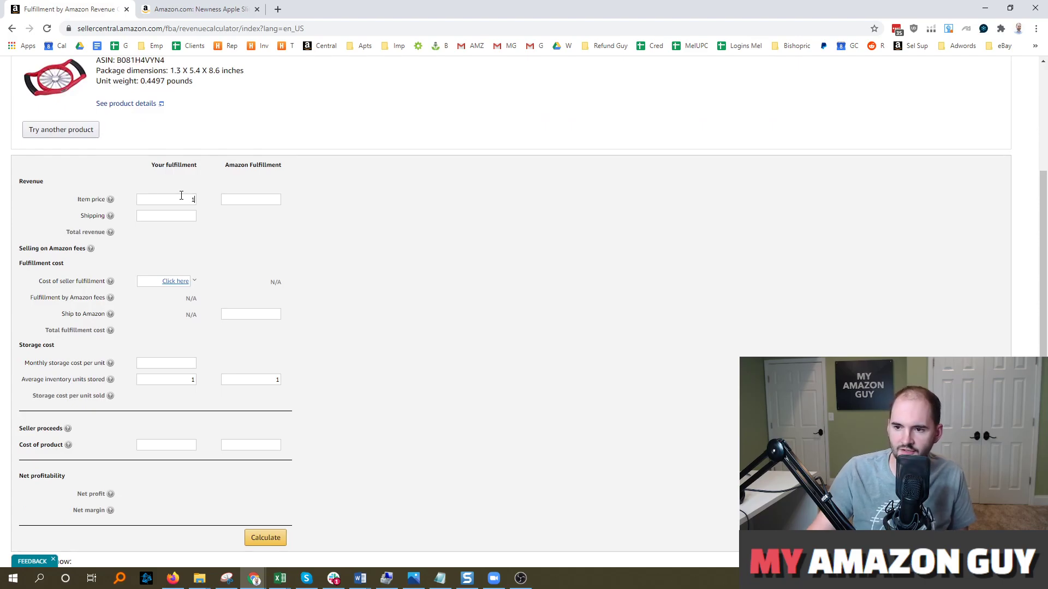
text(8.99)
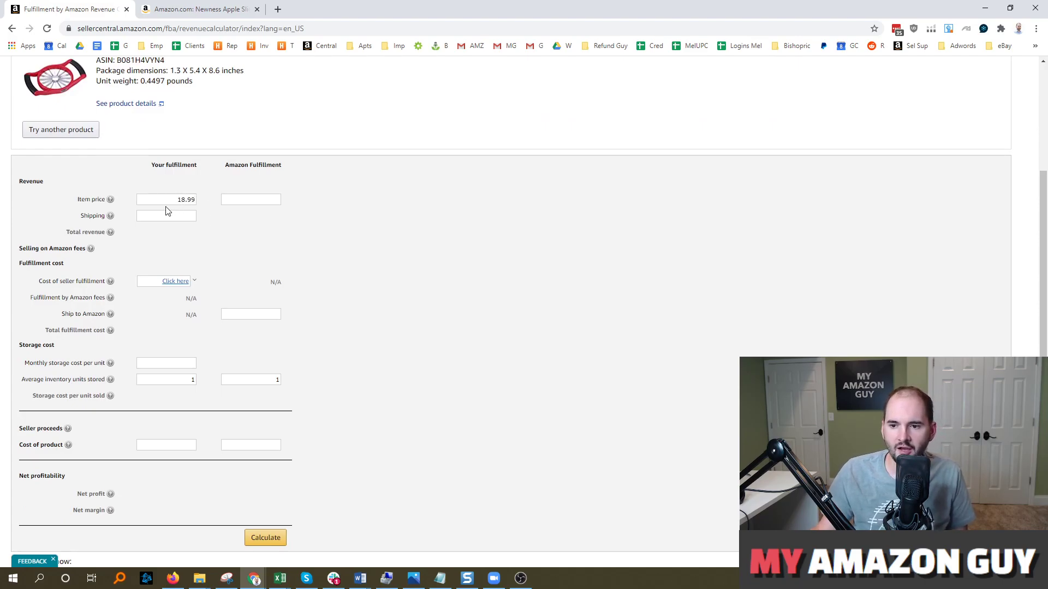
click(166, 215)
text(.50)
- Set the cost of product for seller fulfillment to 3.5
scroll(267, 265, down, 3)
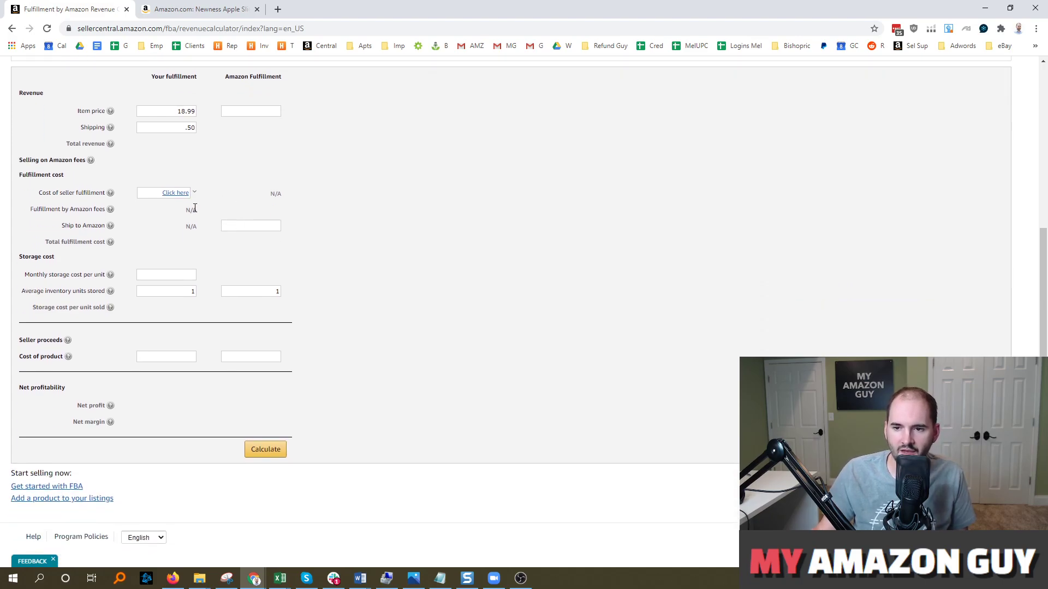
click(171, 276)
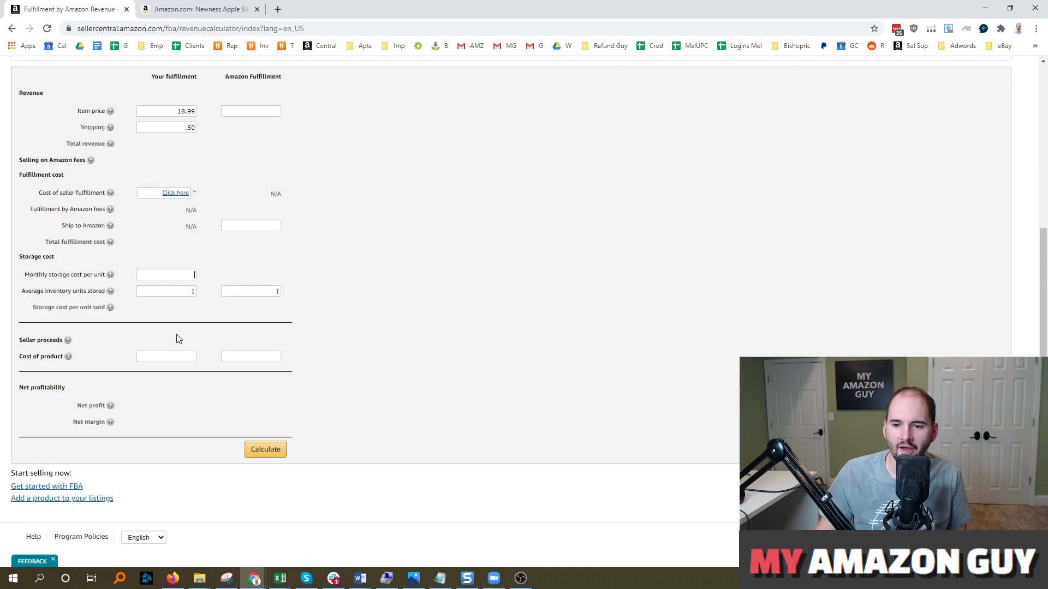
click(175, 354)
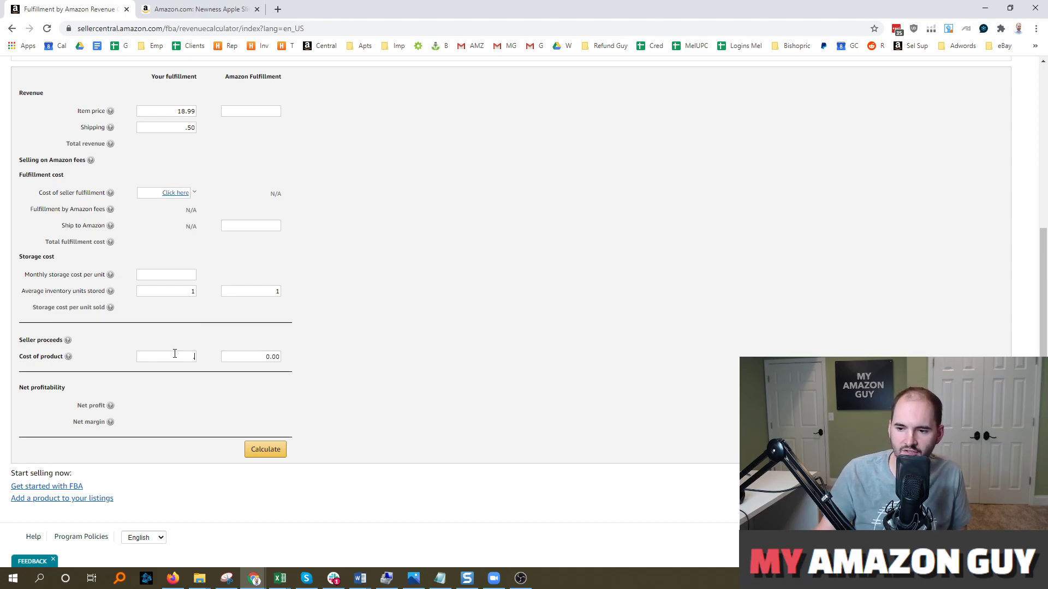
text(3.5)
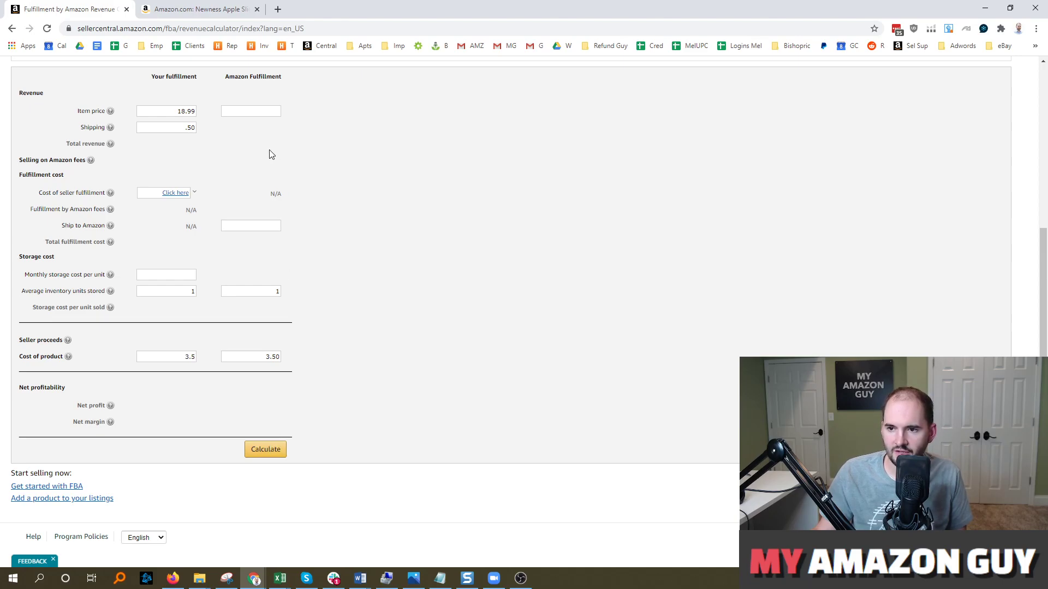
- Copy the 18.99 item price to Amazon Fulfillment and set its ship-to-Amazon cost to .5
double_click(176, 110)
key(ctrl+c)
click(257, 110)
key(ctrl+v)
click(252, 224)
text(.5)
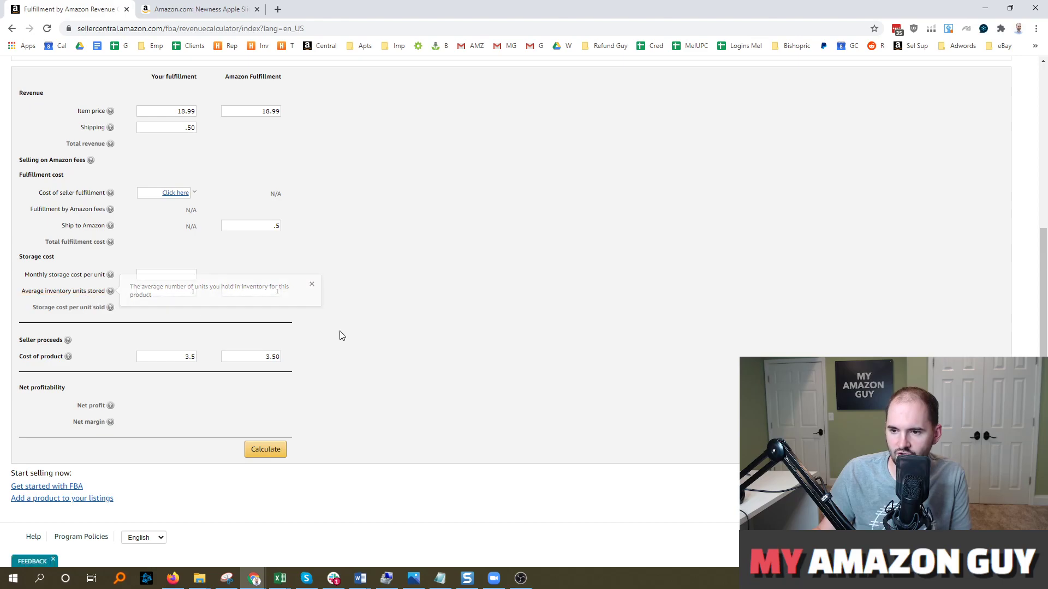
- Set the average inventory units stored for Amazon Fulfillment to 250 and calculate the profitability
double_click(277, 291)
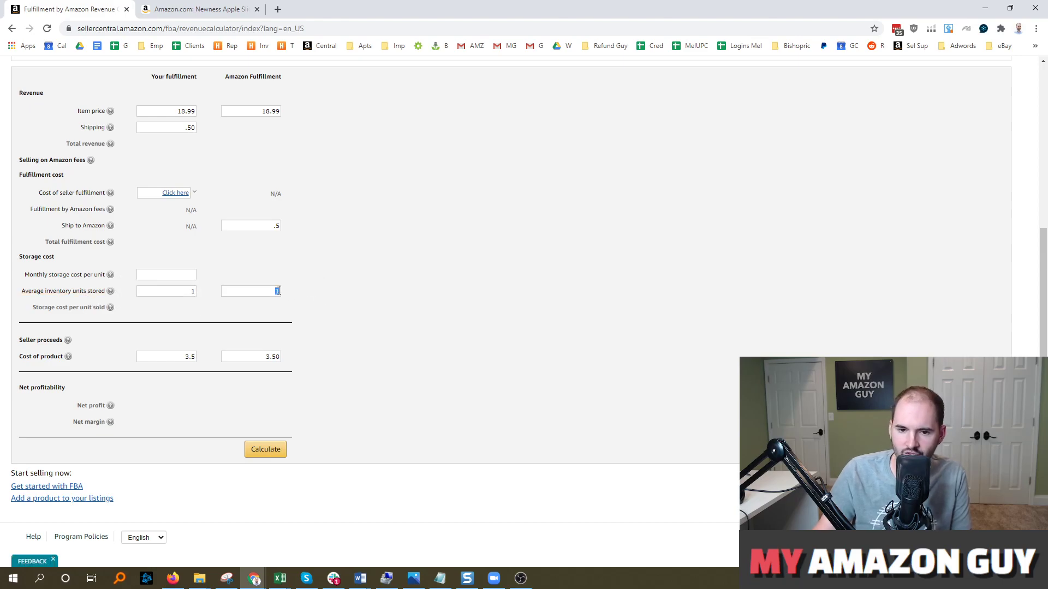
text(250)
click(264, 453)
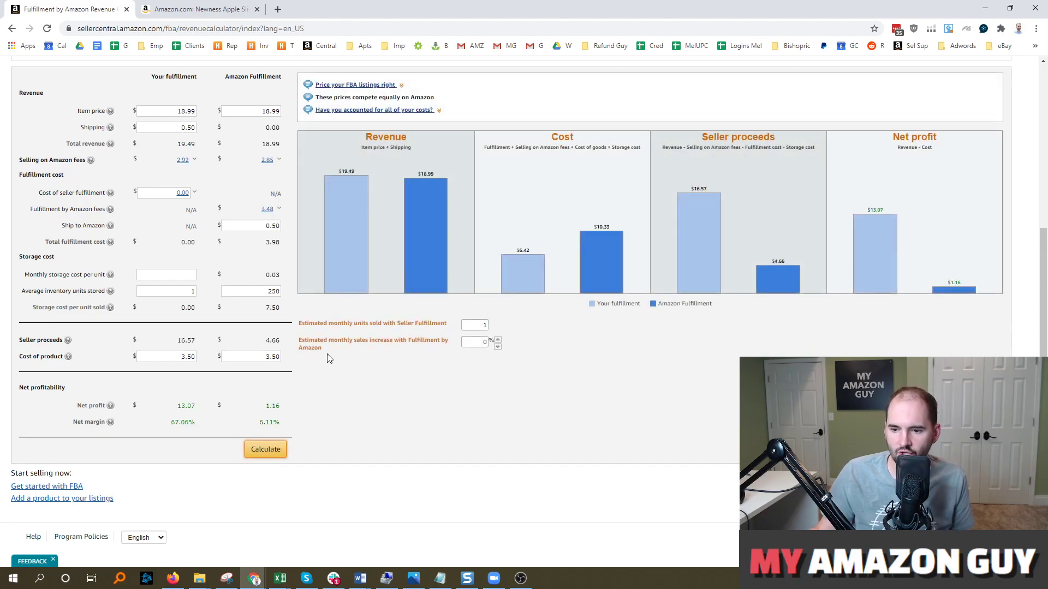
- Examine the Amazon Fulfillment net margin, the selling fees and the fulfillment costs in the calculated results
drag(259, 423, 283, 427)
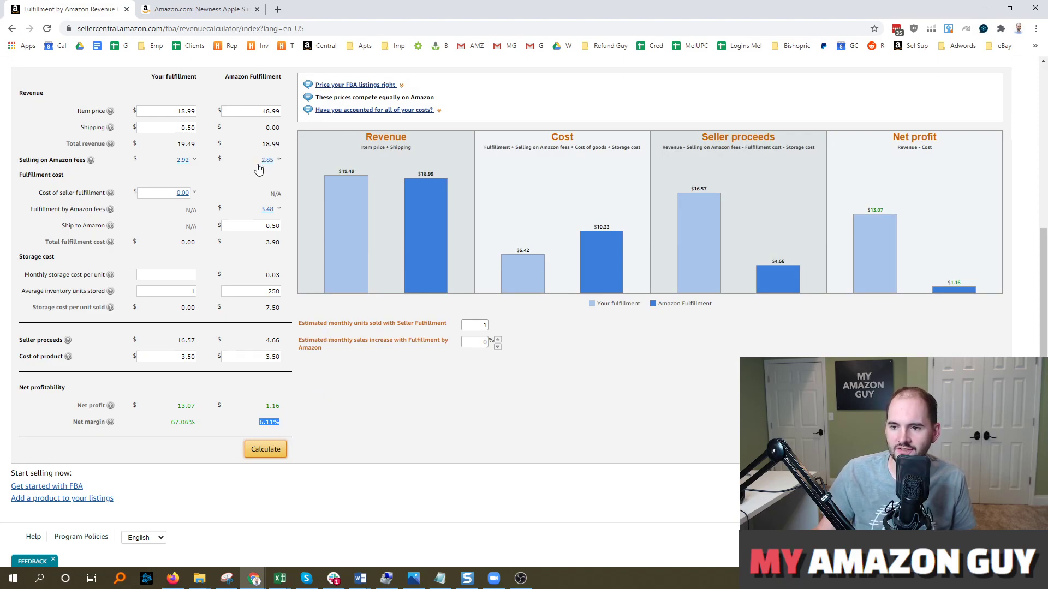
click(91, 160)
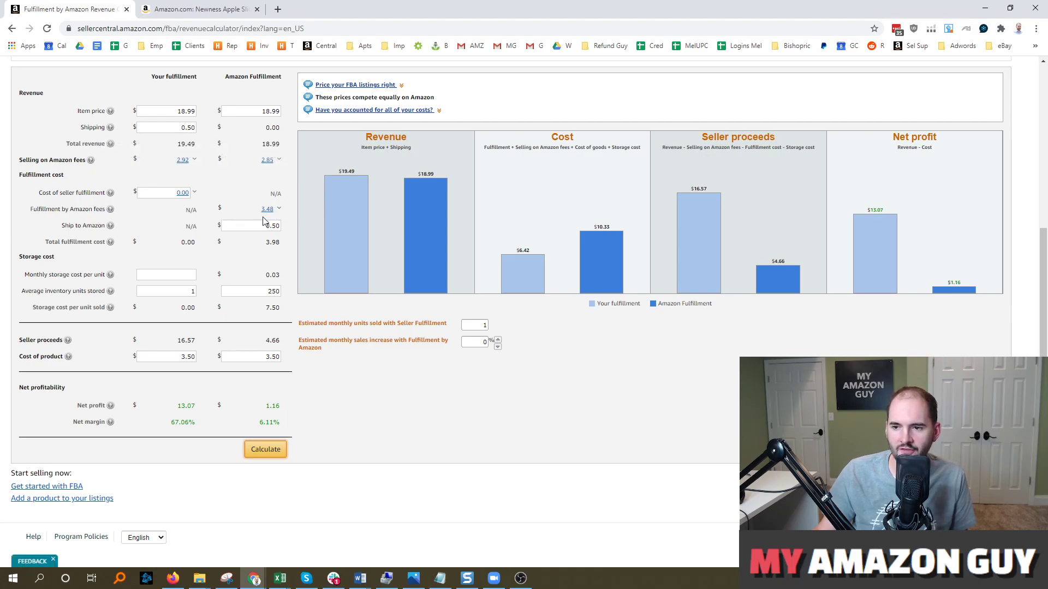
drag(264, 226, 283, 248)
click(258, 250)
click(283, 248)
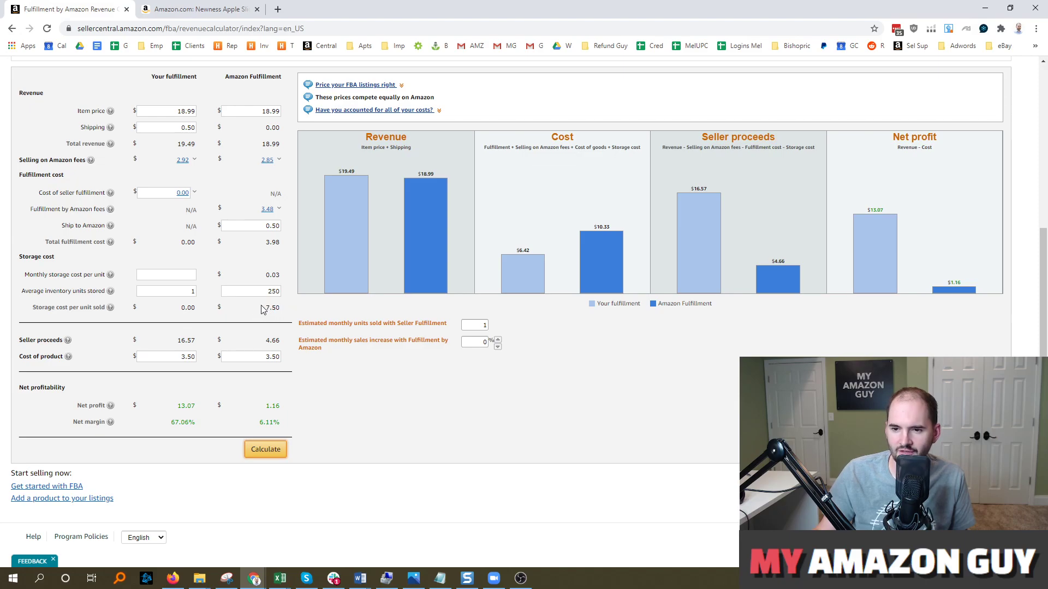
- Set the average inventory units stored for Amazon Fulfillment to 1 and recalculate
drag(264, 293, 309, 292)
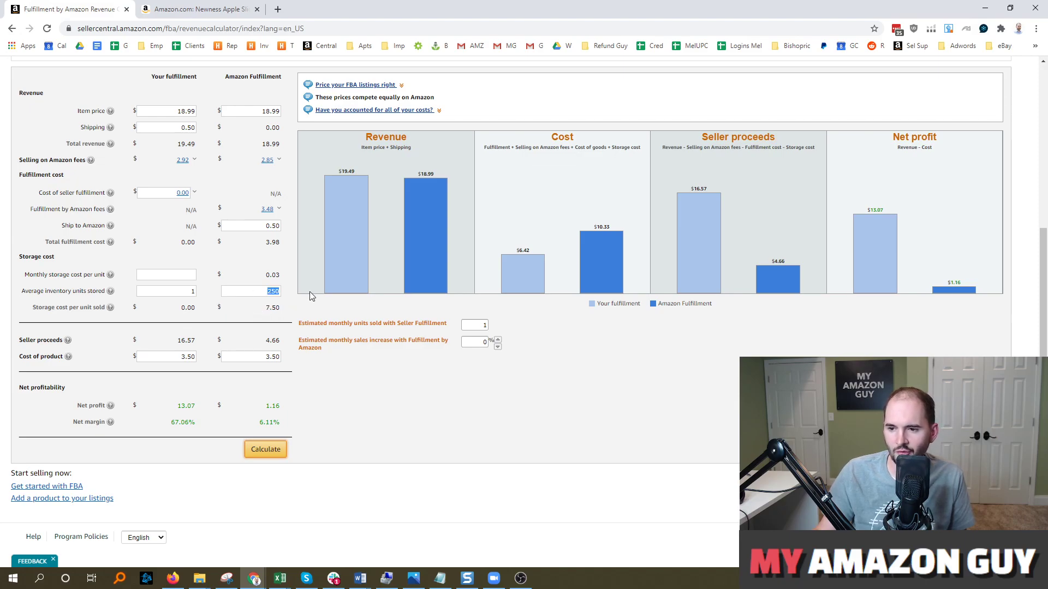
text(1)
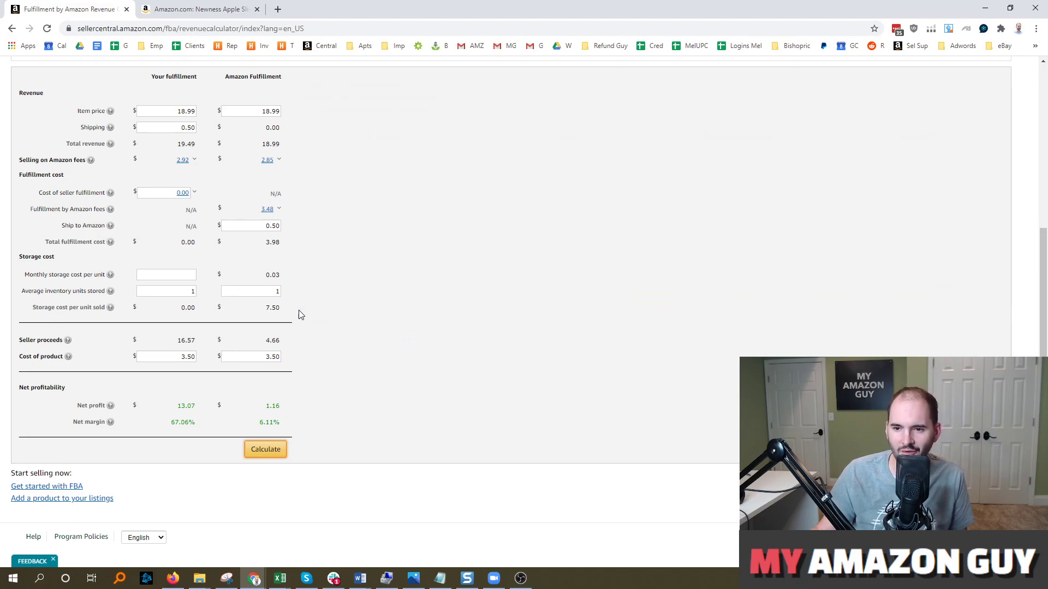
click(276, 446)
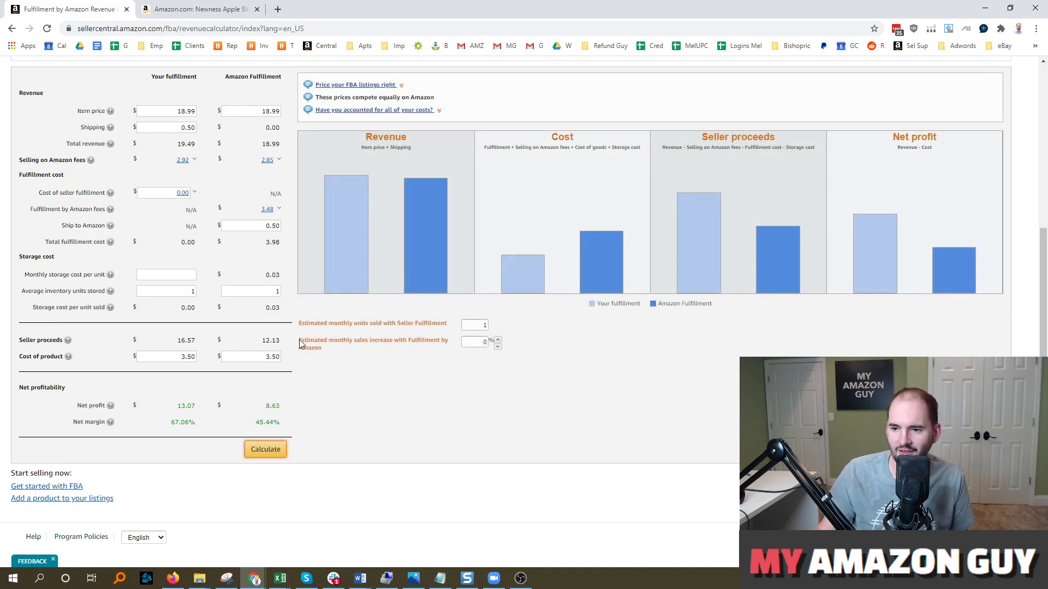
- Examine the recalculated Amazon Fulfillment net margin, seller proceeds, product cost and net profit
double_click(268, 423)
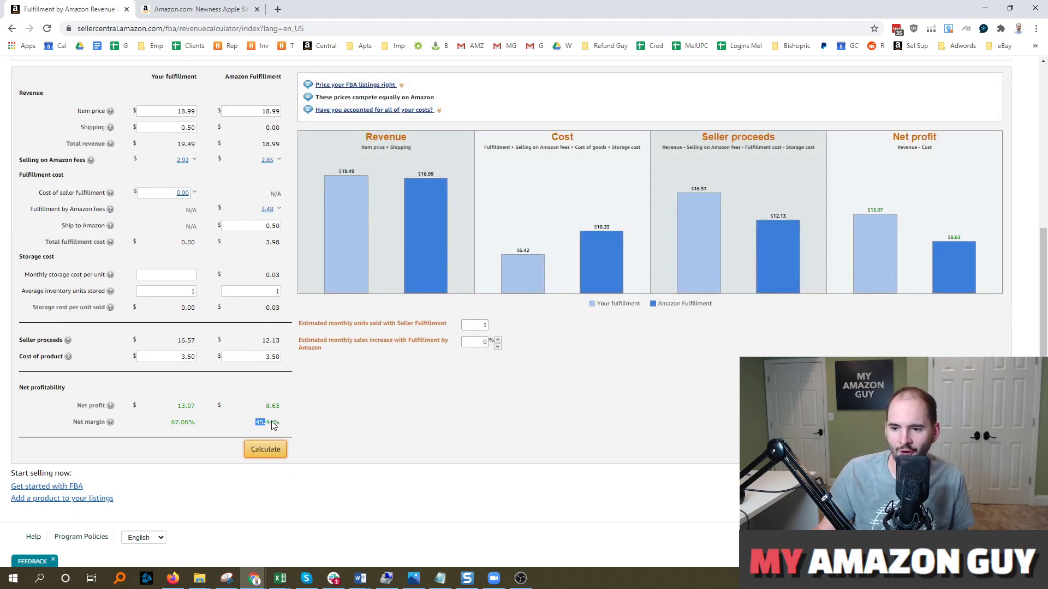
click(357, 378)
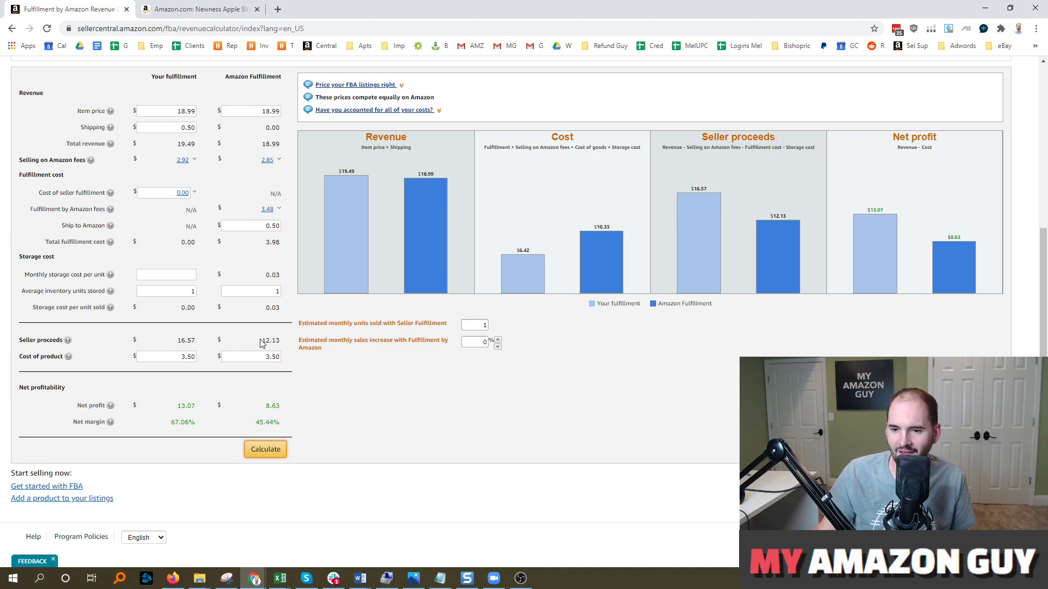
drag(261, 343, 280, 362)
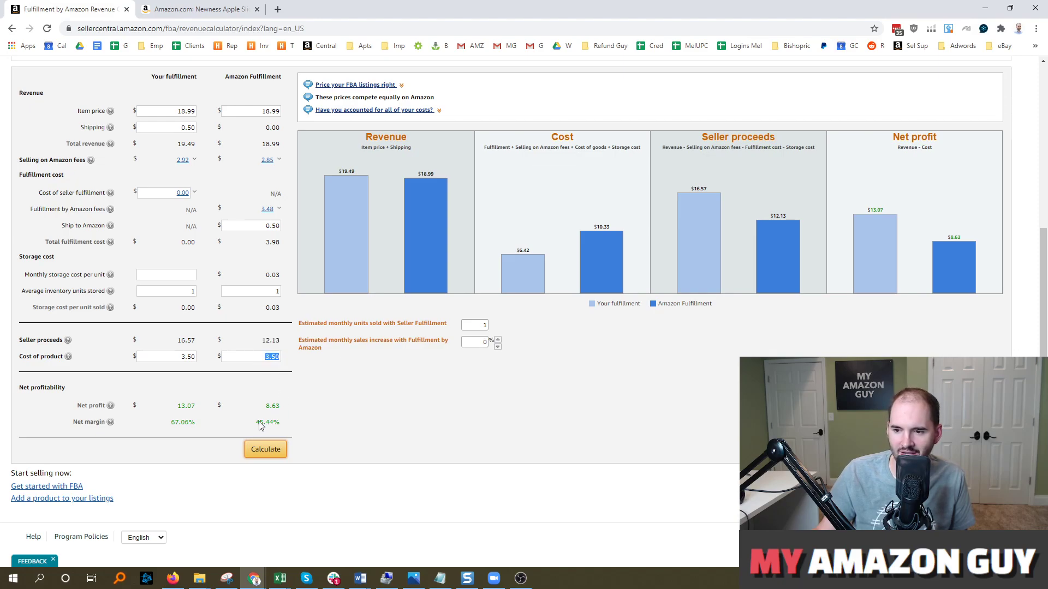
drag(264, 409, 282, 413)
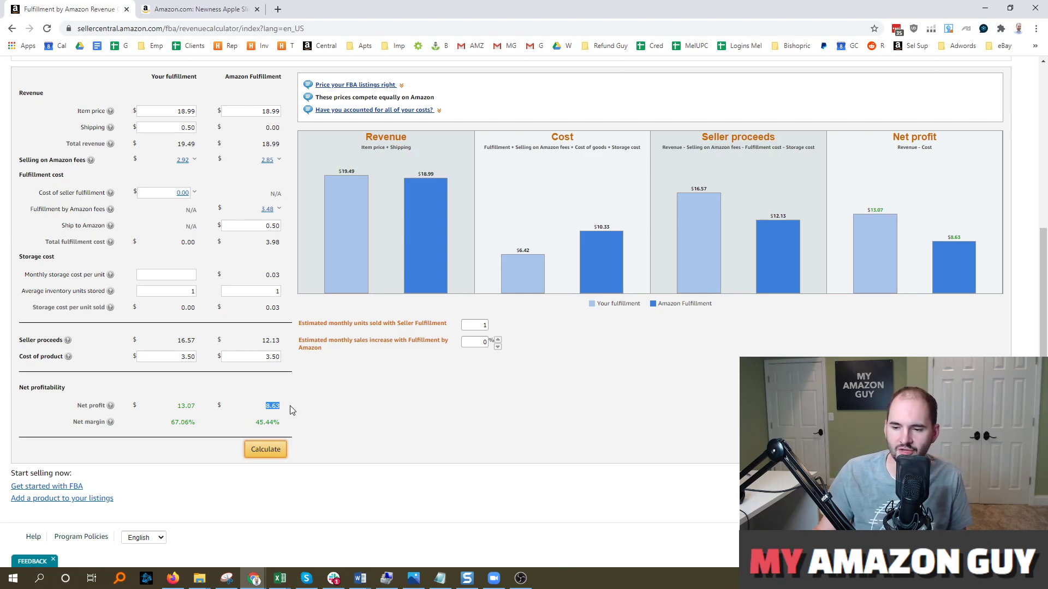
drag(255, 425, 285, 425)
click(285, 425)
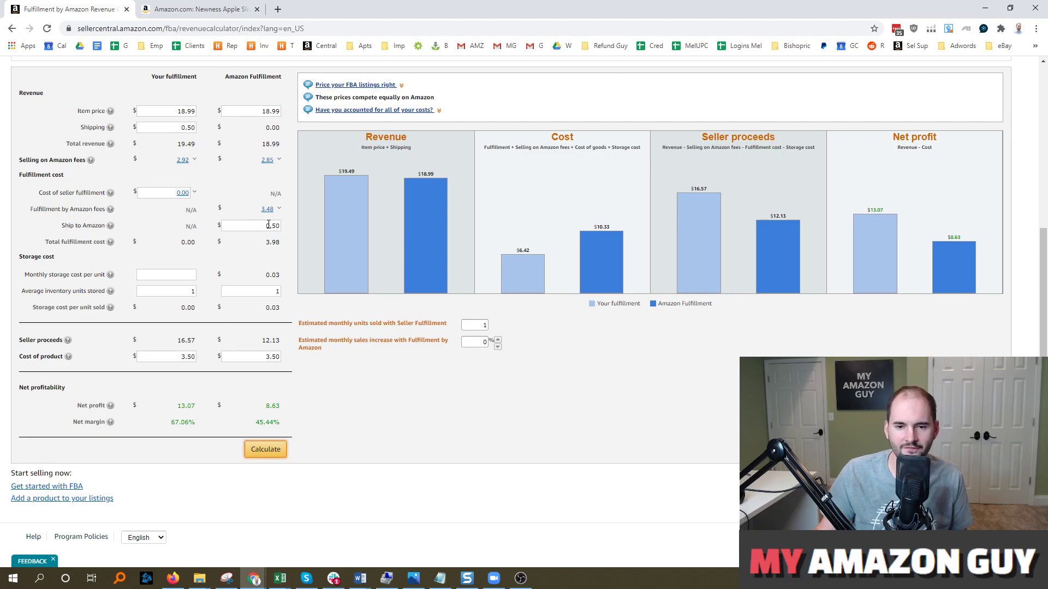
drag(262, 352, 281, 355)
click(289, 410)
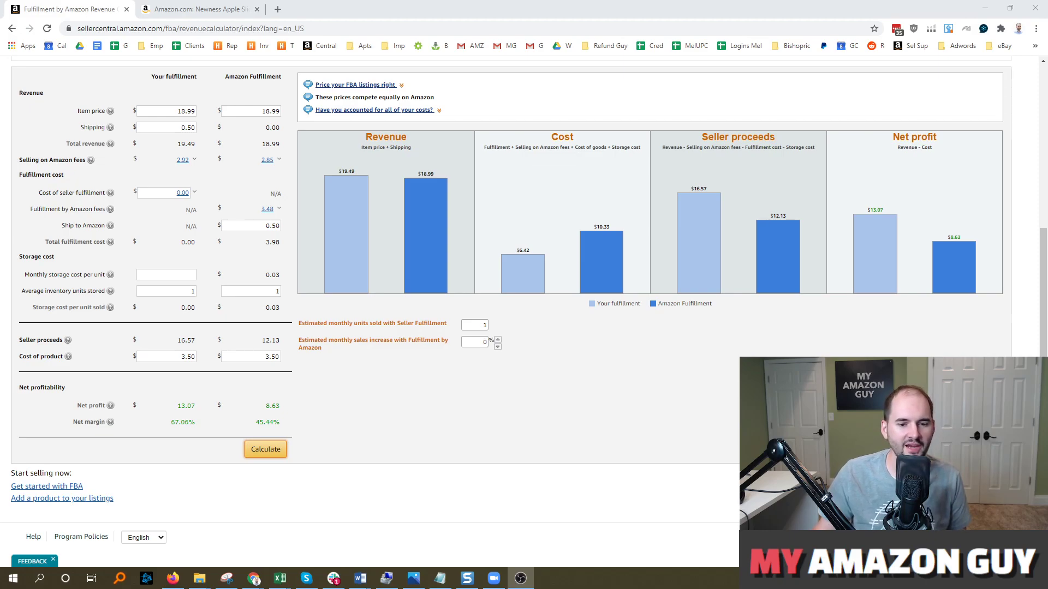
- Open the myamazonguy.com website in a new browser tab
click(277, 8)
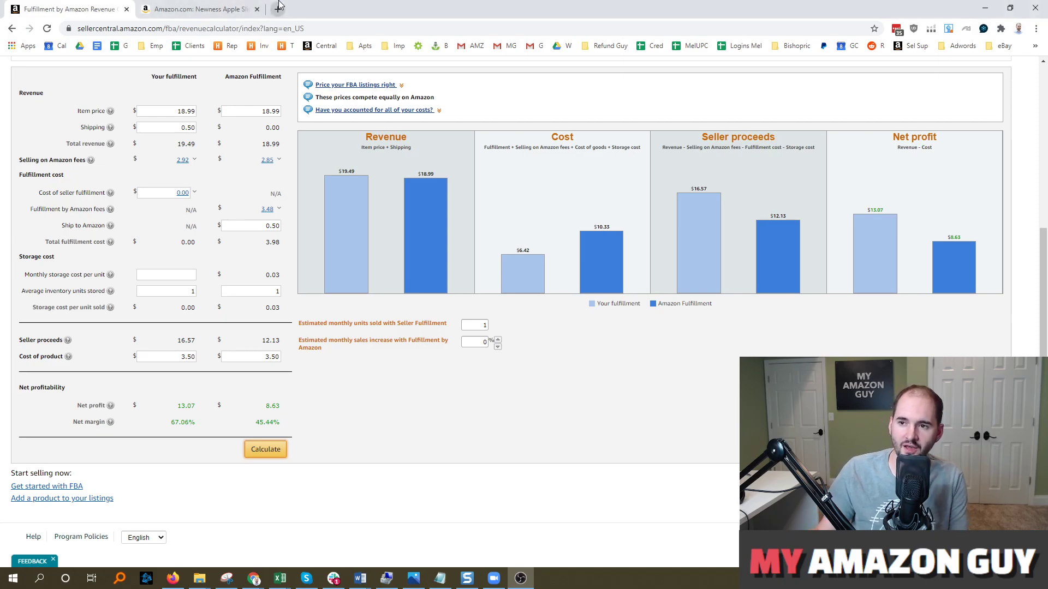
text(my)
key(Return)
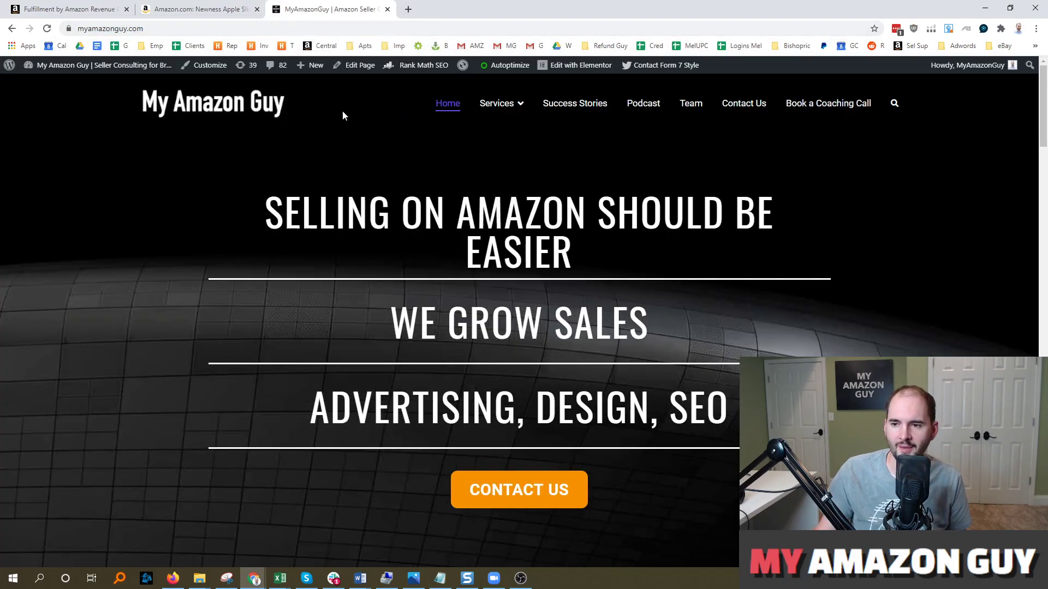
- Search Google for "seller accountant" in a new tab, then open the Seller Accountant website and look through its homepage
click(408, 9)
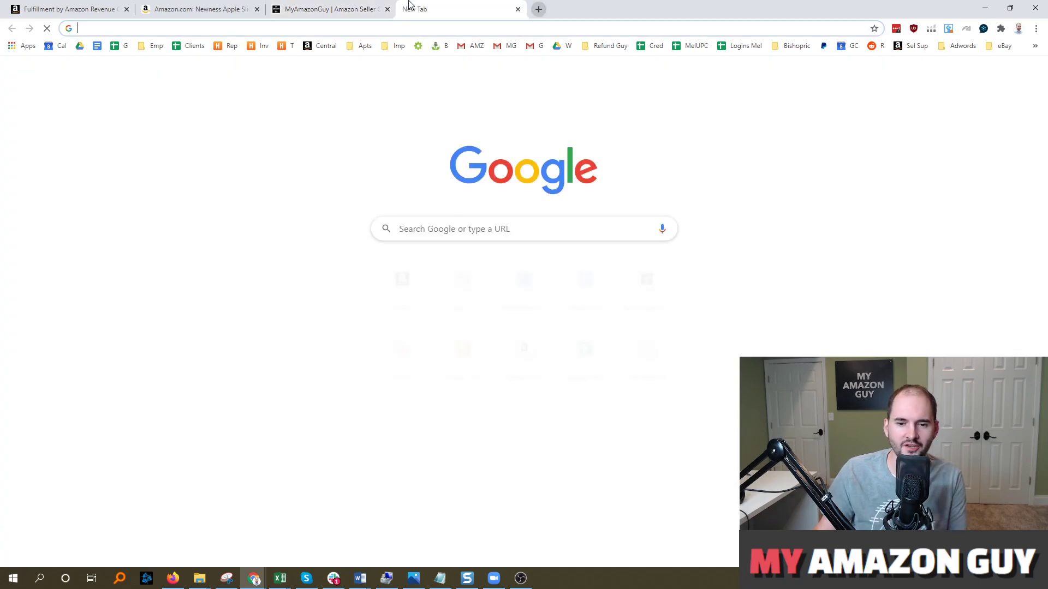
text(sell)
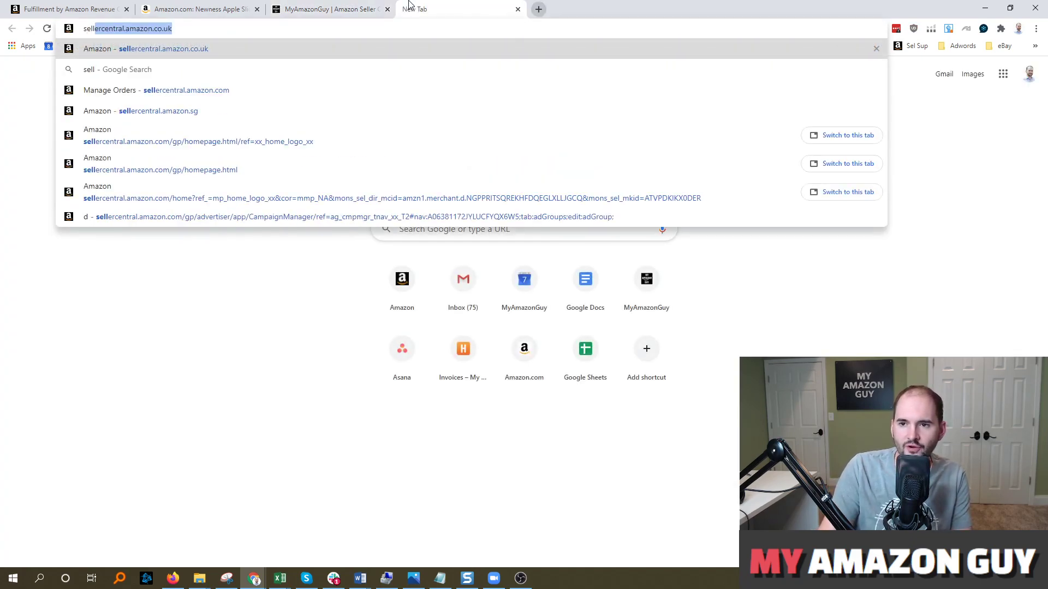
text(er accountant)
key(Return)
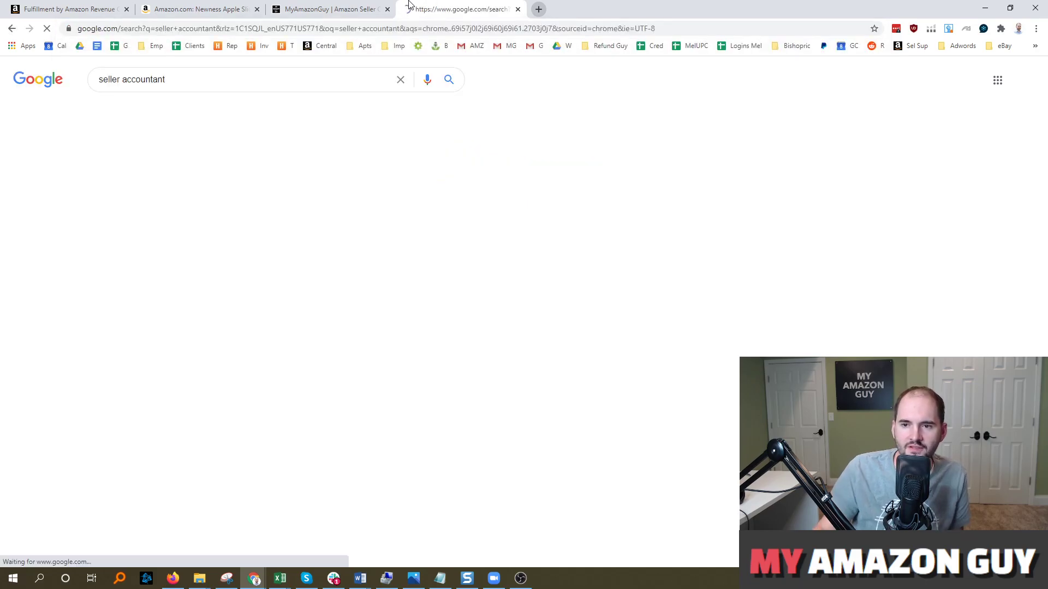
click(177, 171)
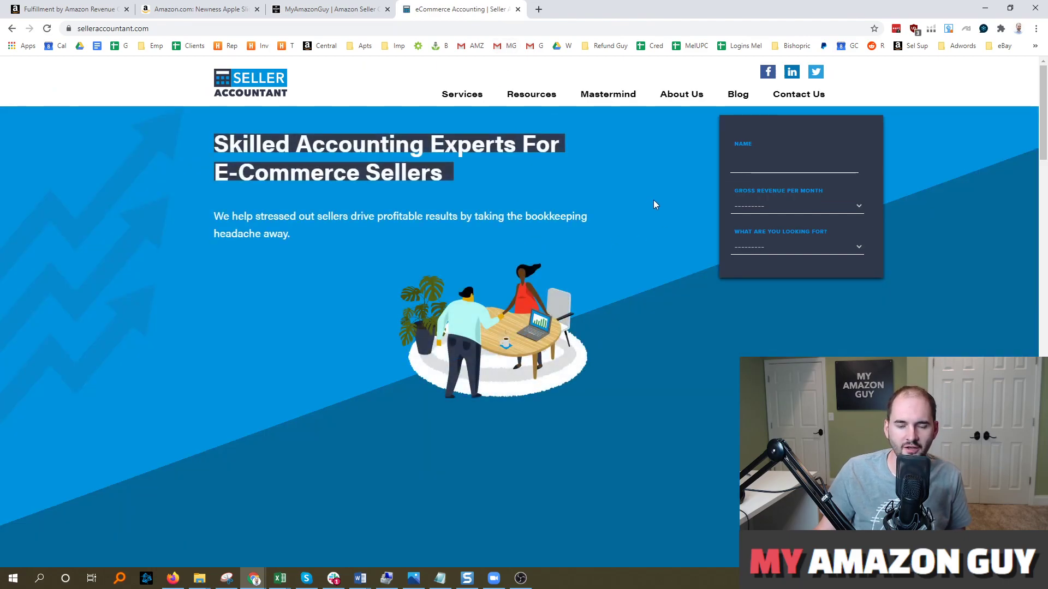
drag(1045, 135, 1044, 214)
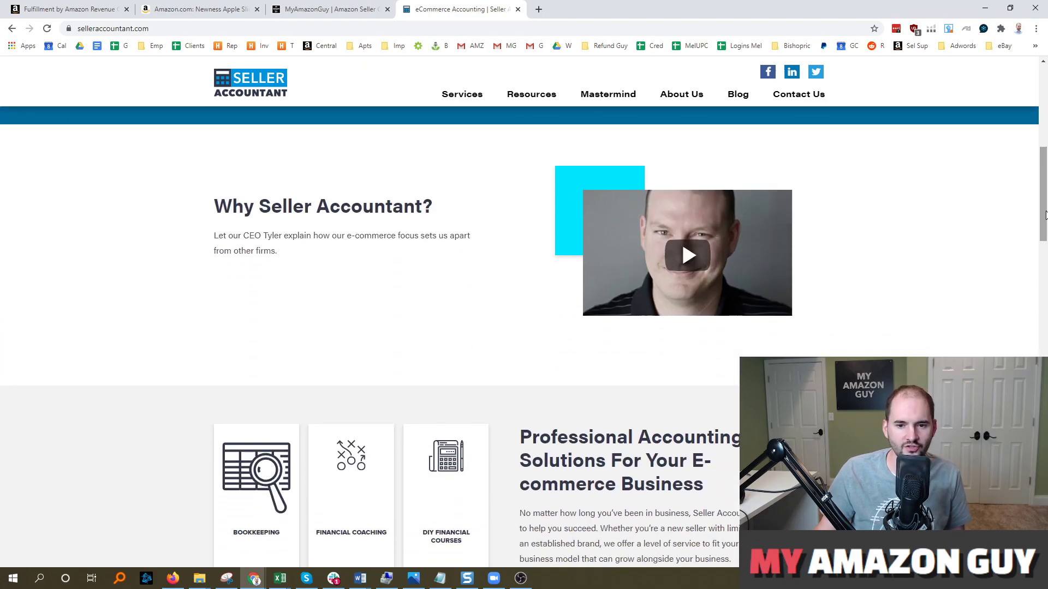